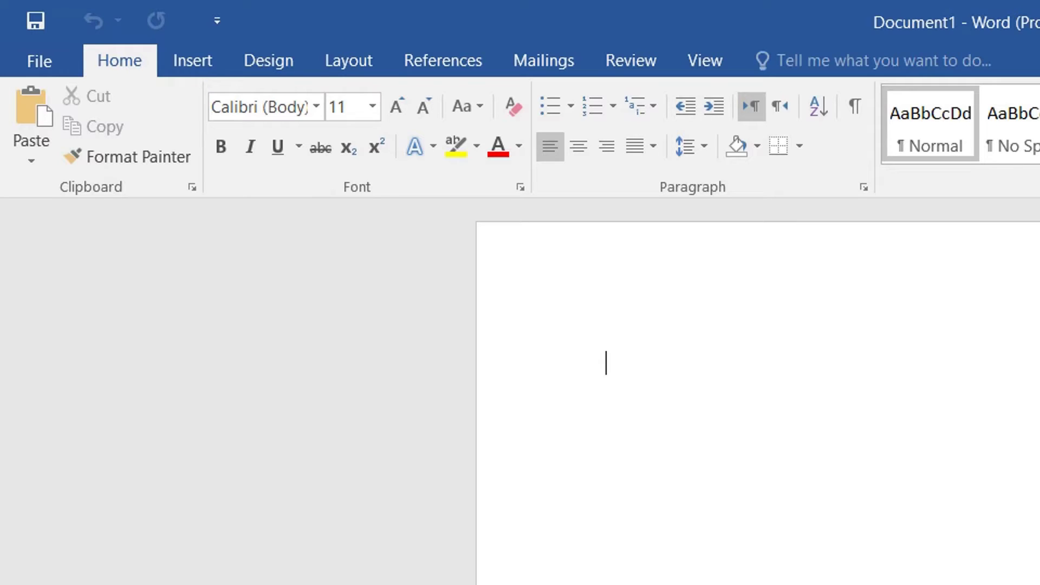
# Generate four paragraphs of sample text with the formula =RAND(4)
pyautogui.write('=')
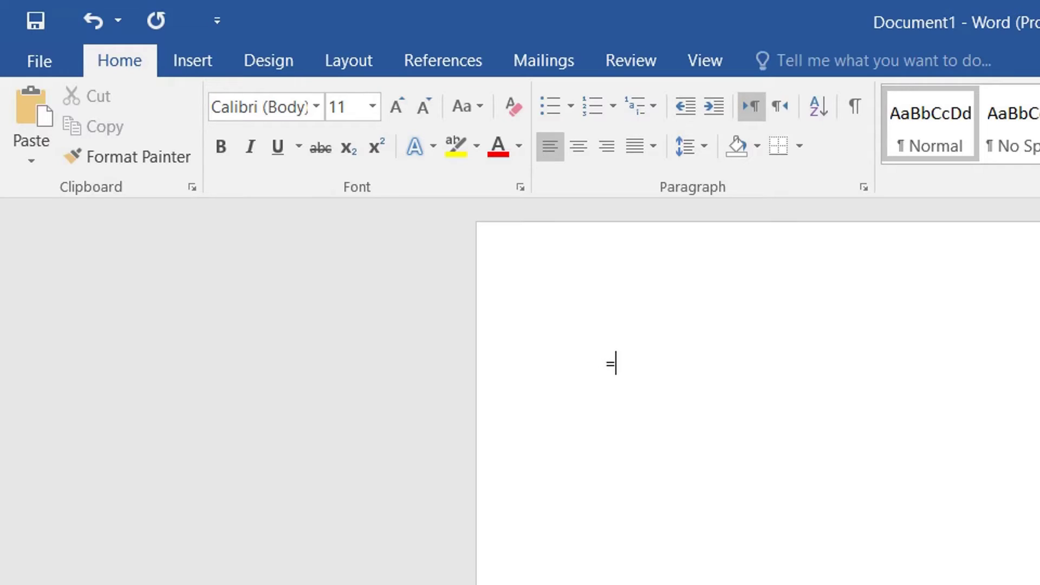
pyautogui.write('RAND(')
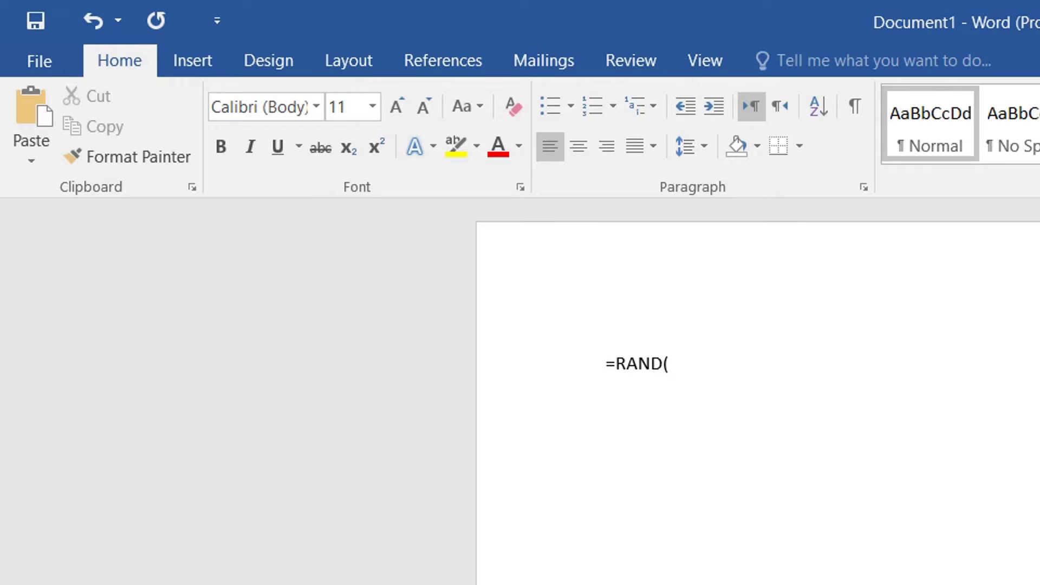
pyautogui.write('4)')
pyautogui.press('Return')
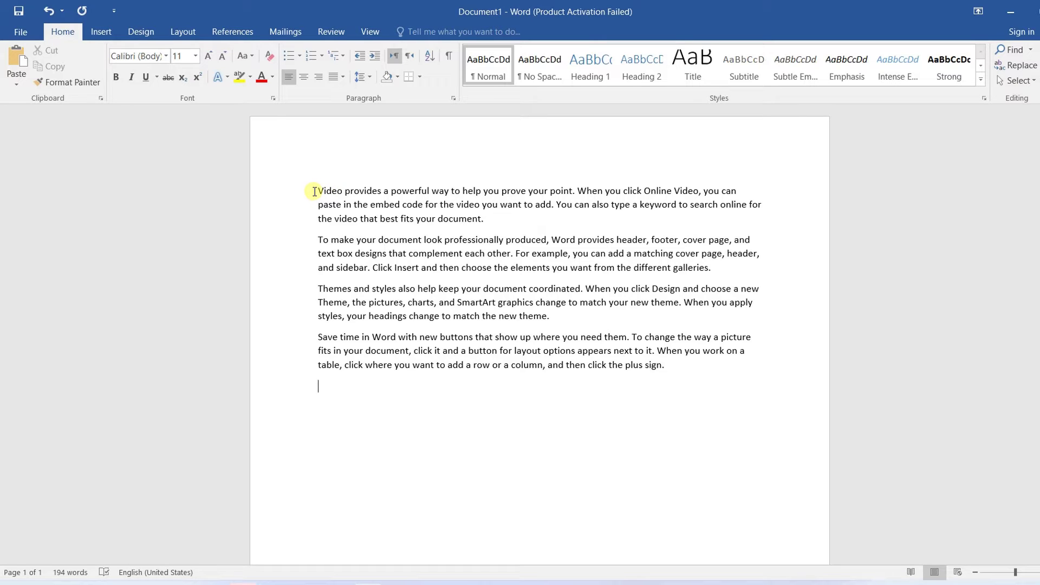
# Set the first paragraph's font to Arial and its size to 16
pyautogui.moveTo(319, 193); pyautogui.dragTo(490, 224)
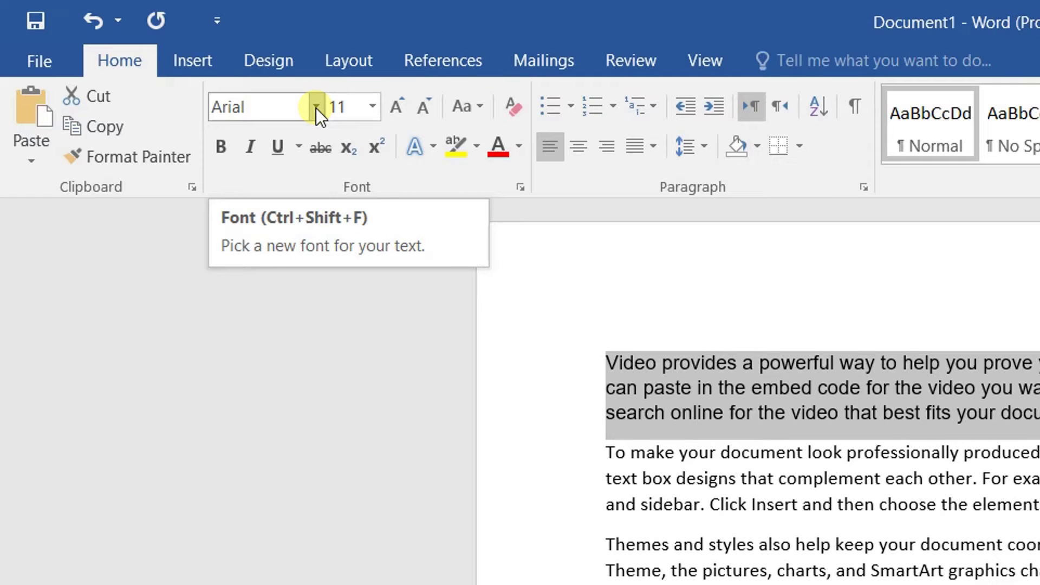
pyautogui.click(316, 108)
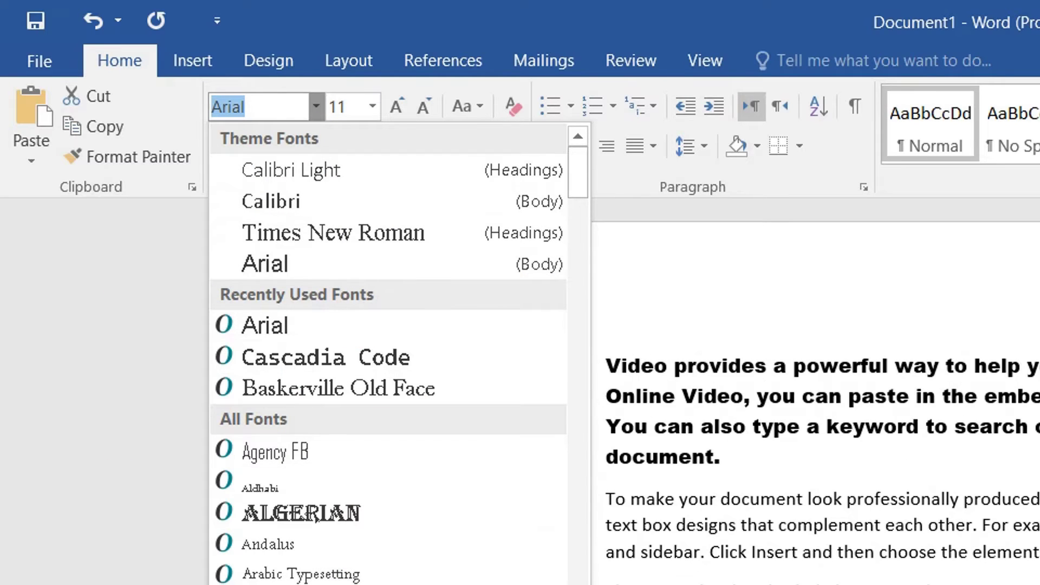
pyautogui.press('Escape')
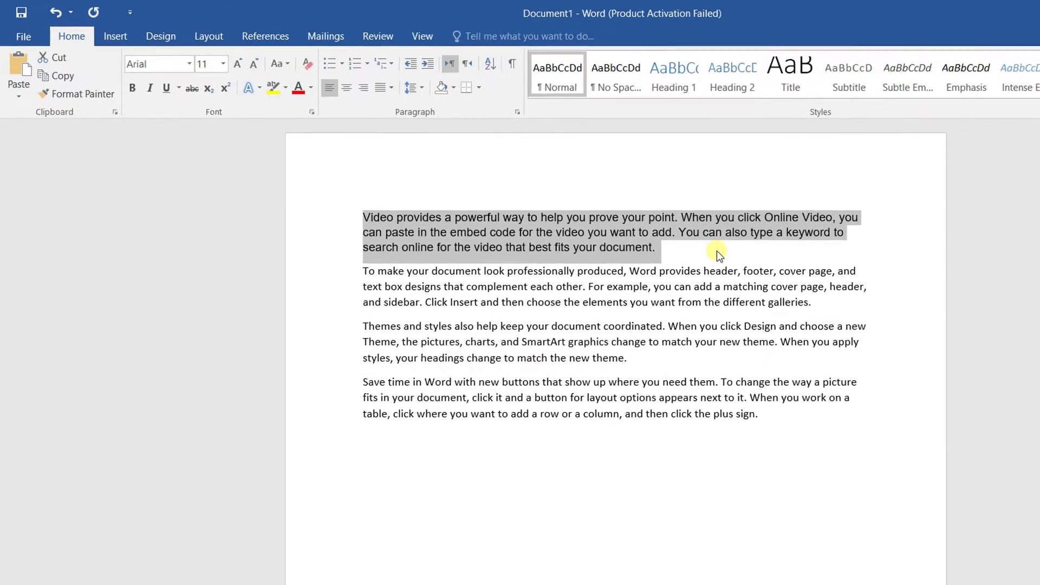
pyautogui.click(220, 64)
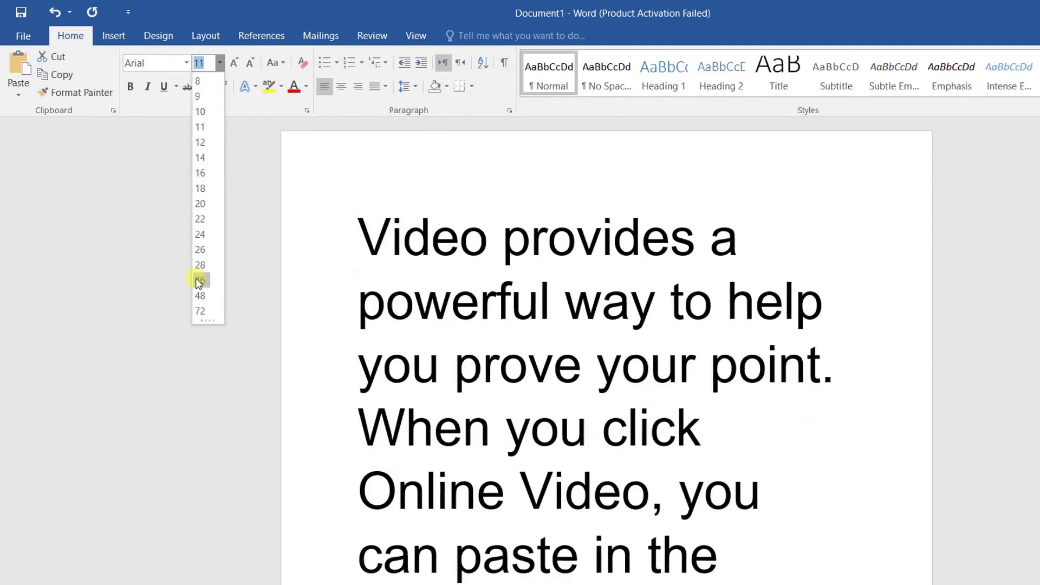
pyautogui.click(199, 174)
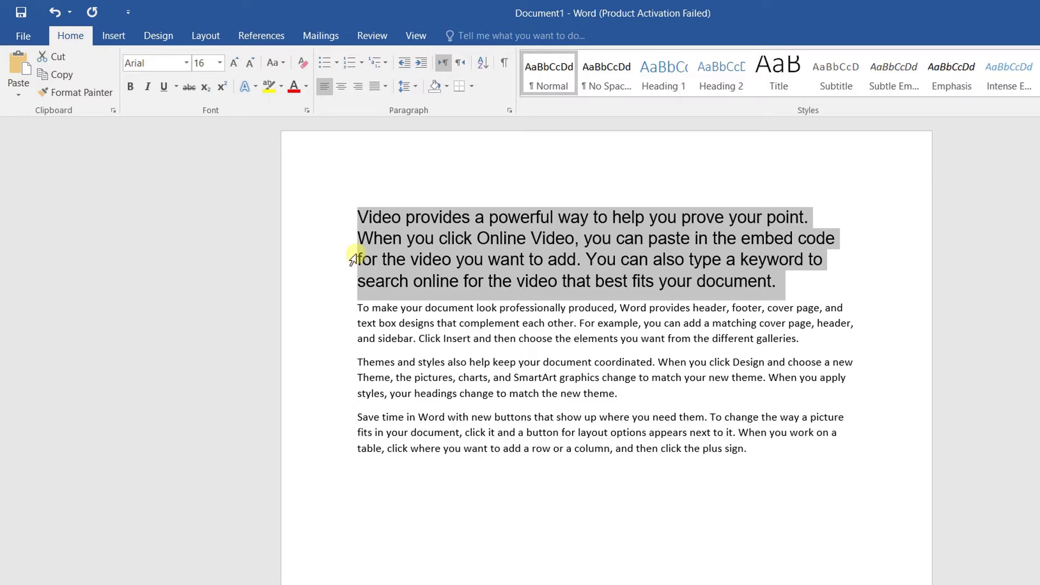
# Increase the first paragraph's font size stepwise to 22 and decrease it stepwise back to 16
pyautogui.click(233, 61)
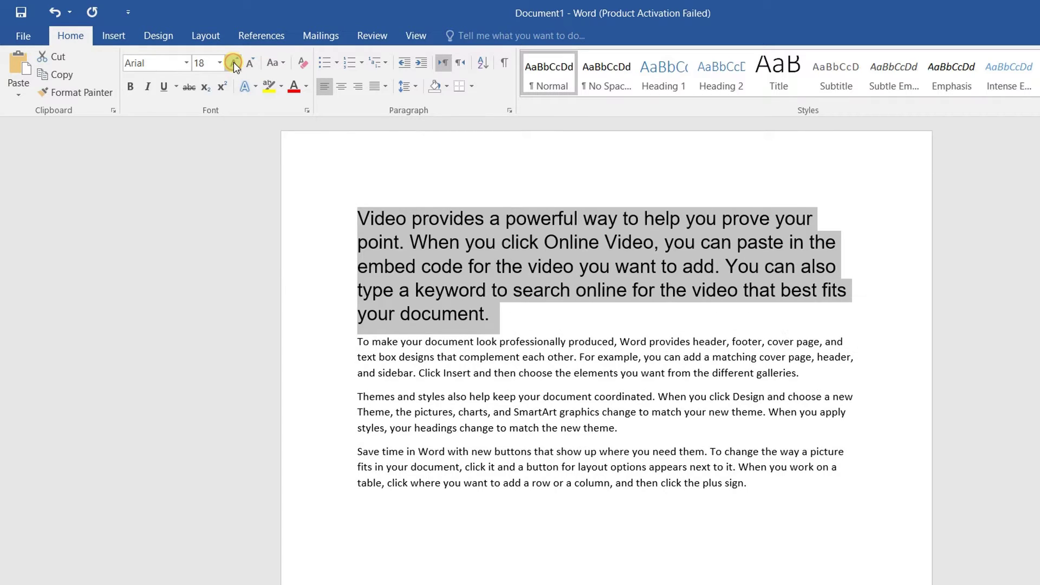
pyautogui.click(233, 62)
pyautogui.click(233, 62)
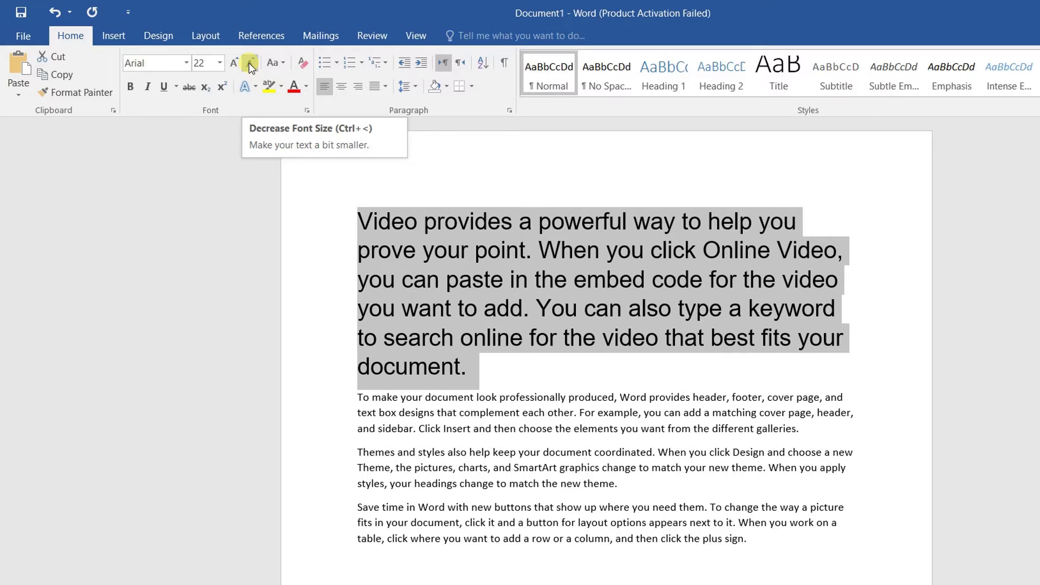
pyautogui.click(249, 63)
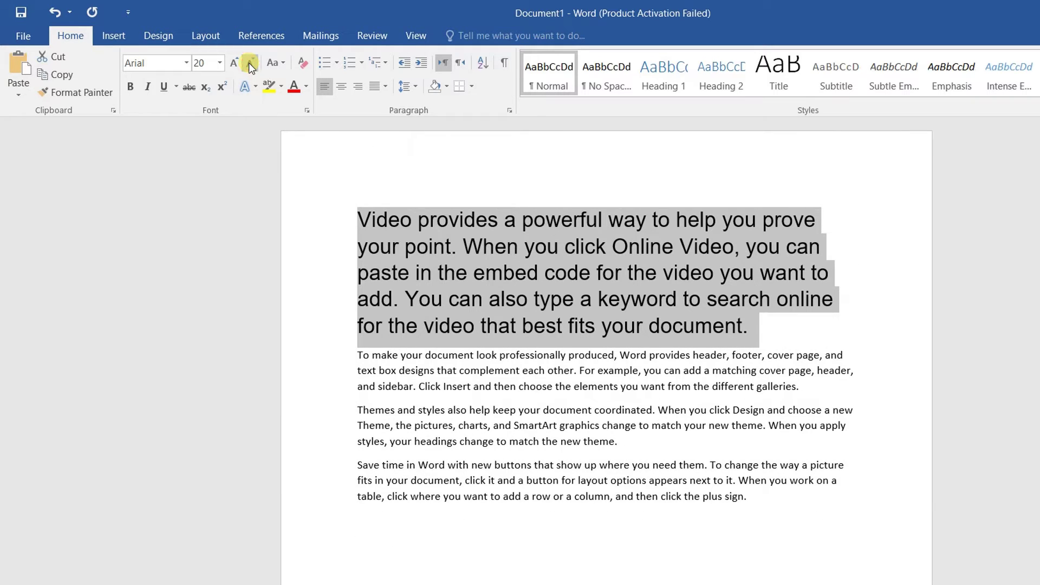
pyautogui.click(248, 63)
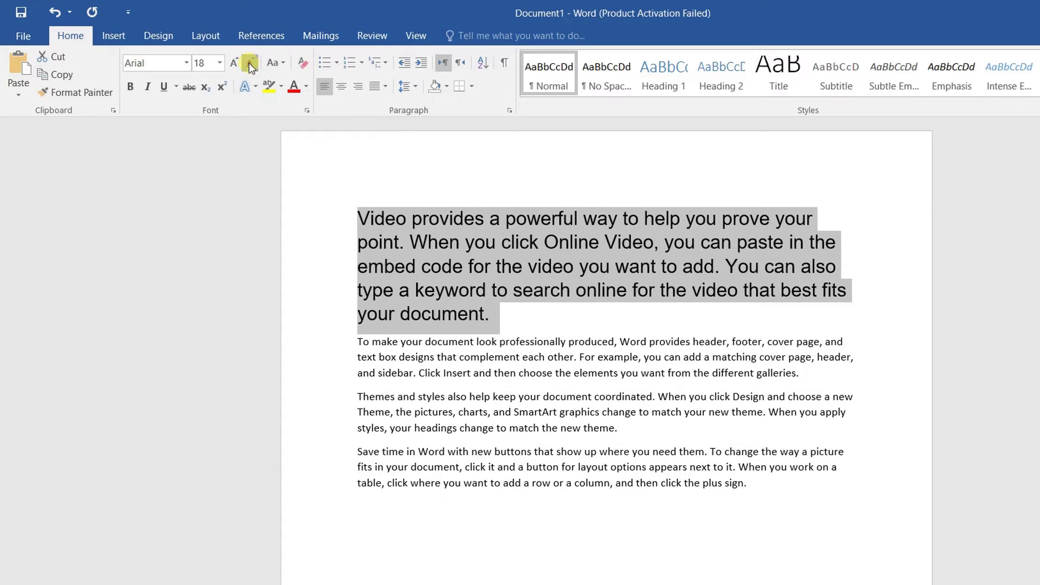
pyautogui.click(248, 63)
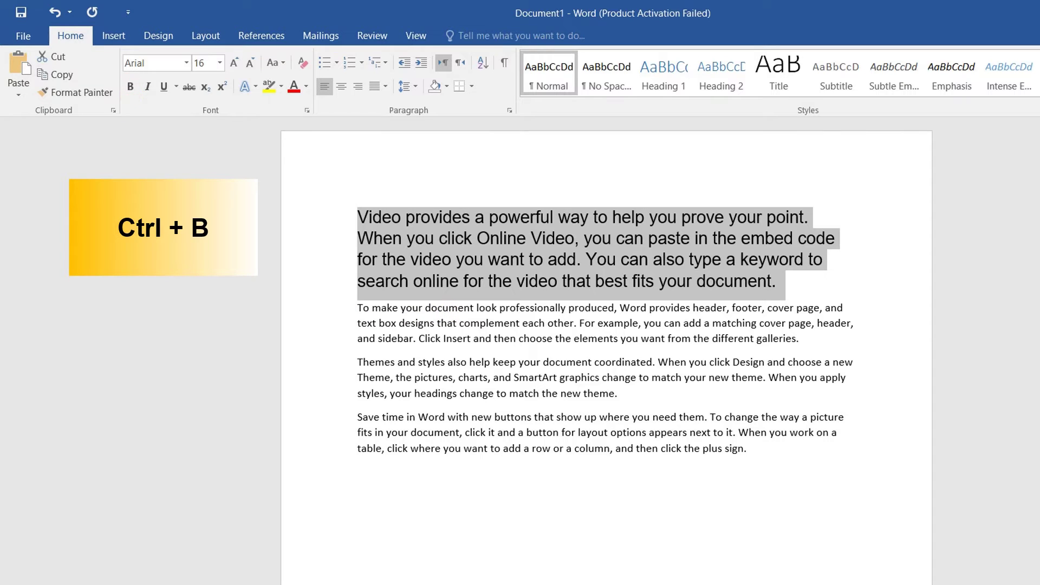
# Apply bold, italic, underline and strikethrough formatting to the first paragraph
pyautogui.click(131, 93)
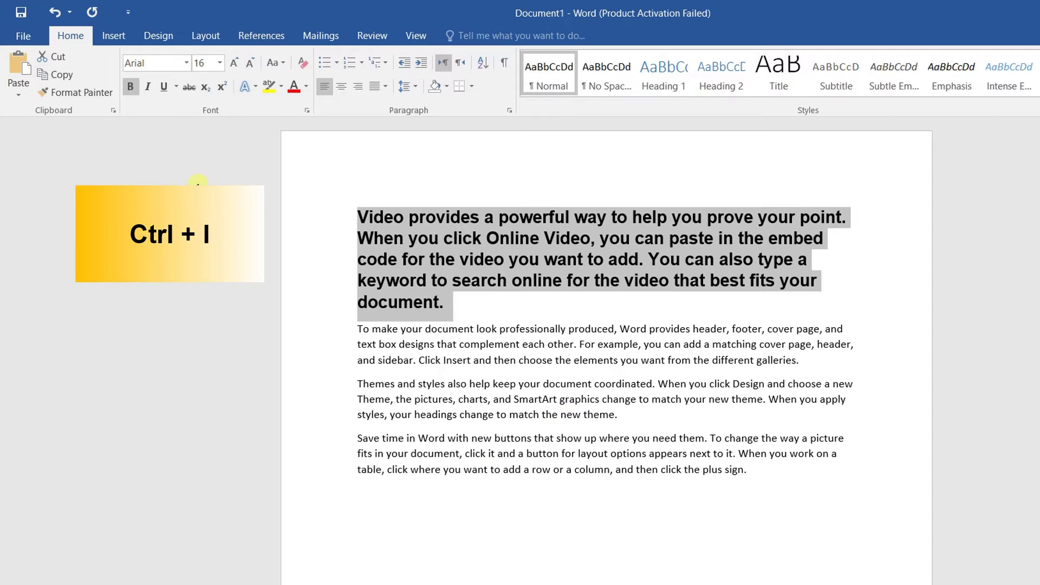
pyautogui.click(145, 88)
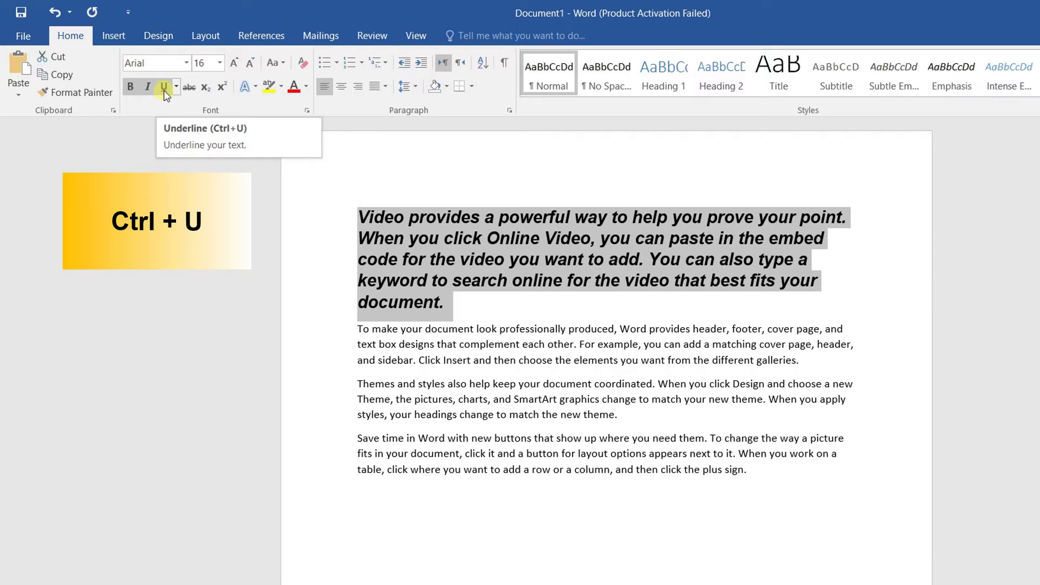
pyautogui.hotkey('ctrl', 'u')
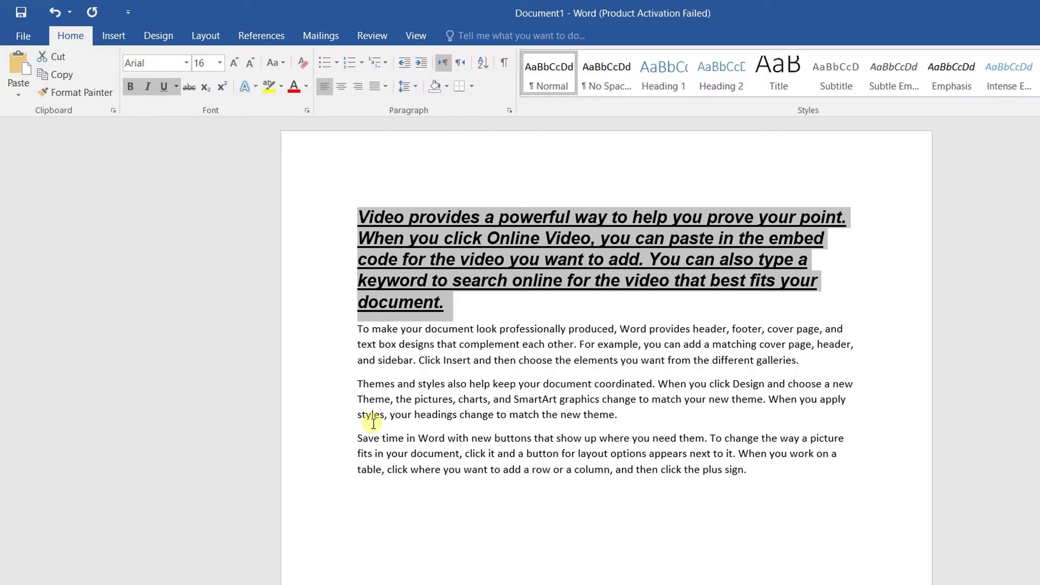
pyautogui.click(189, 86)
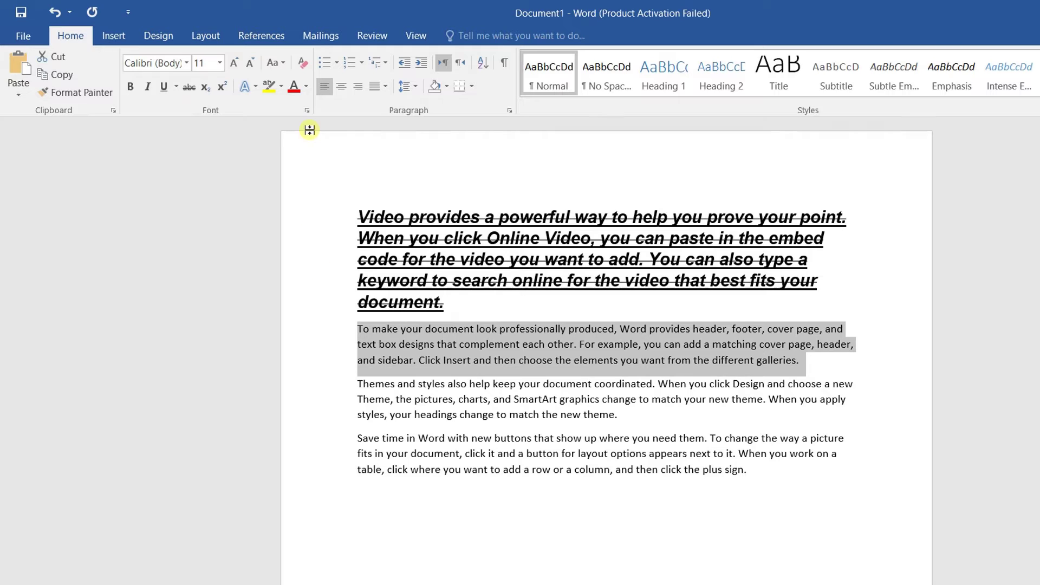
# Highlight the second paragraph in bright green and set its font color to red
pyautogui.click(280, 88)
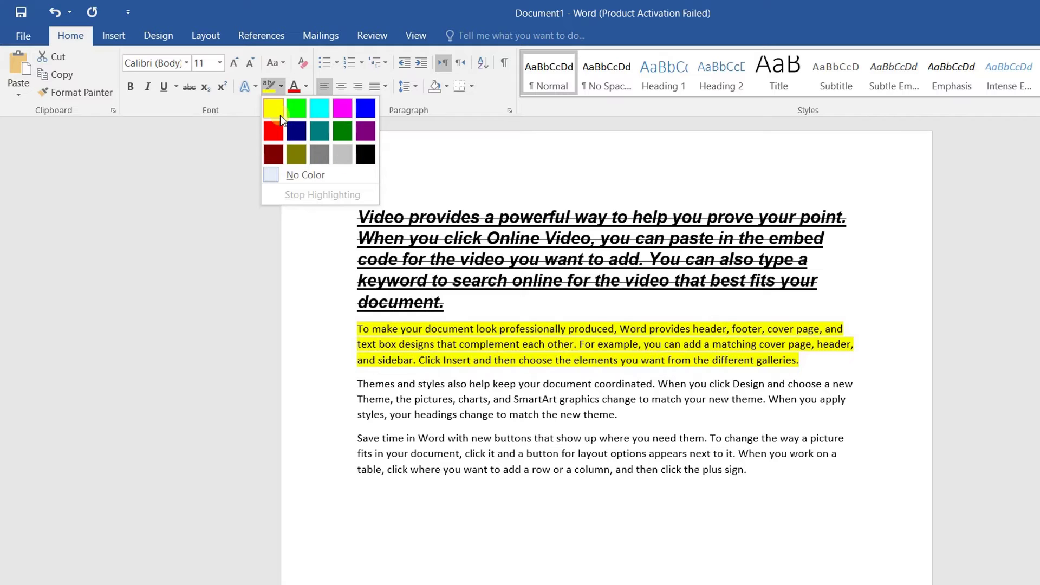
pyautogui.click(295, 113)
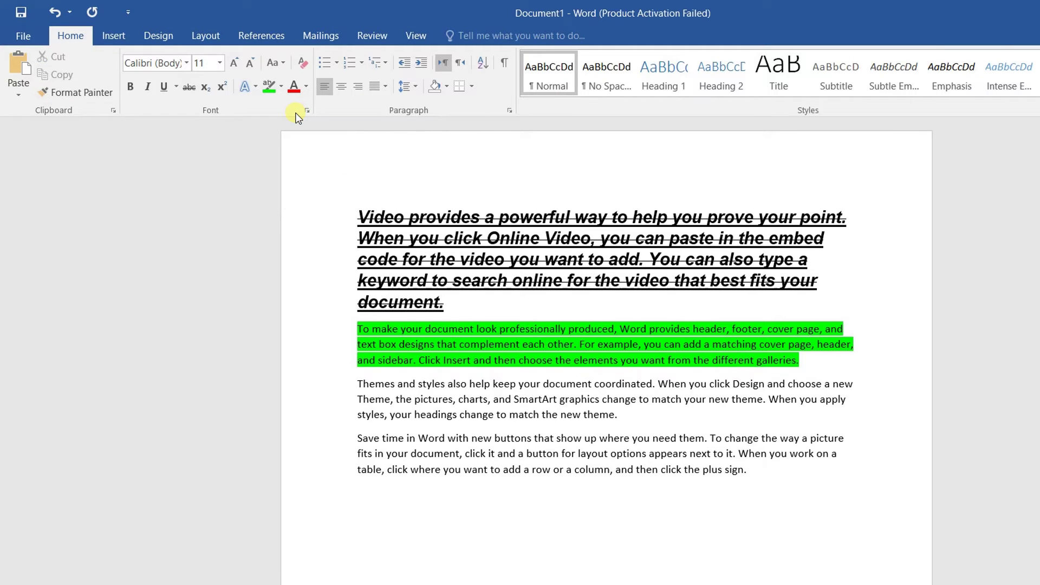
pyautogui.moveTo(354, 327); pyautogui.dragTo(900, 363)
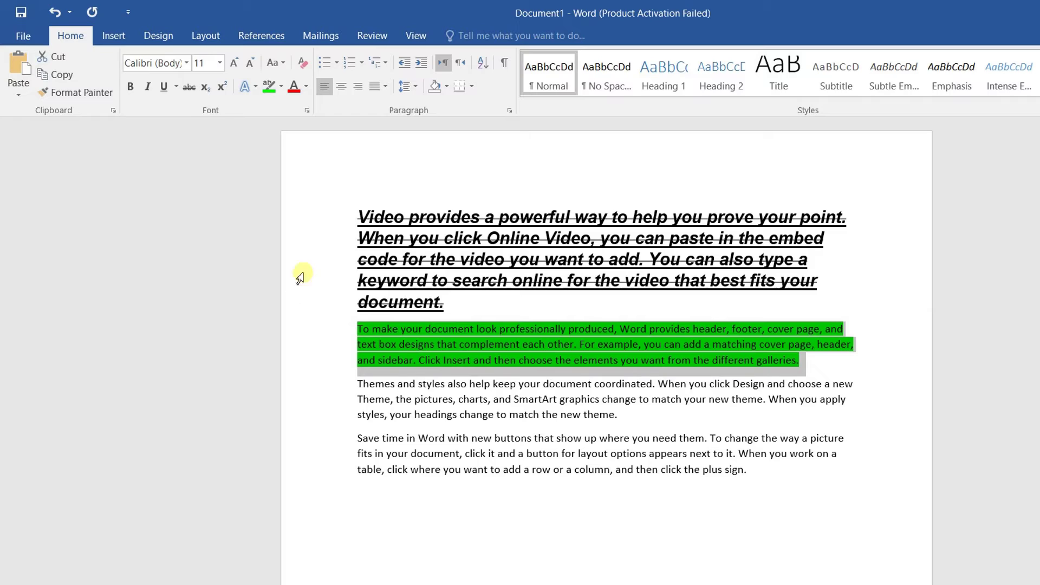
pyautogui.click(306, 89)
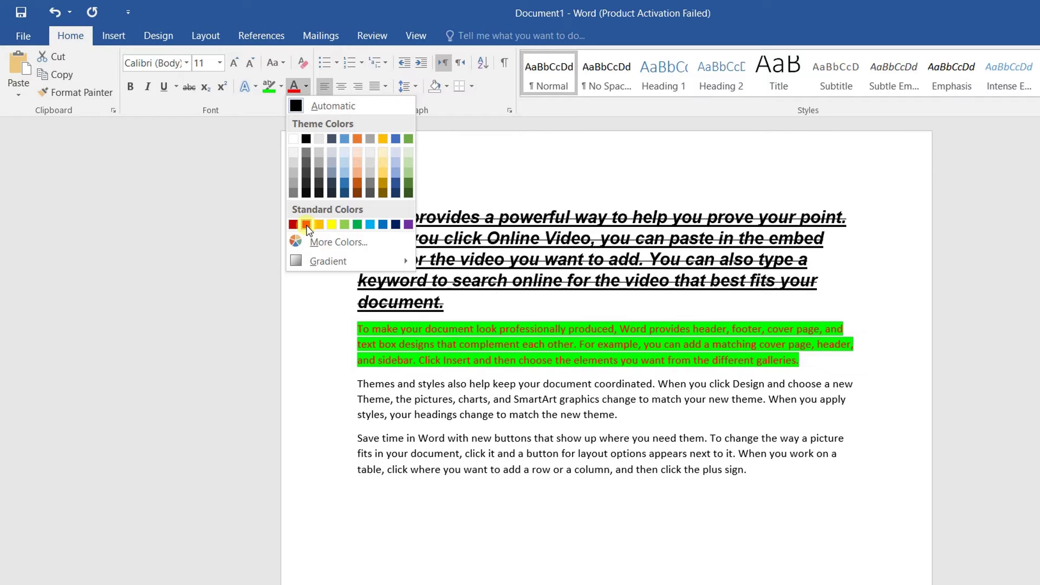
pyautogui.click(328, 244)
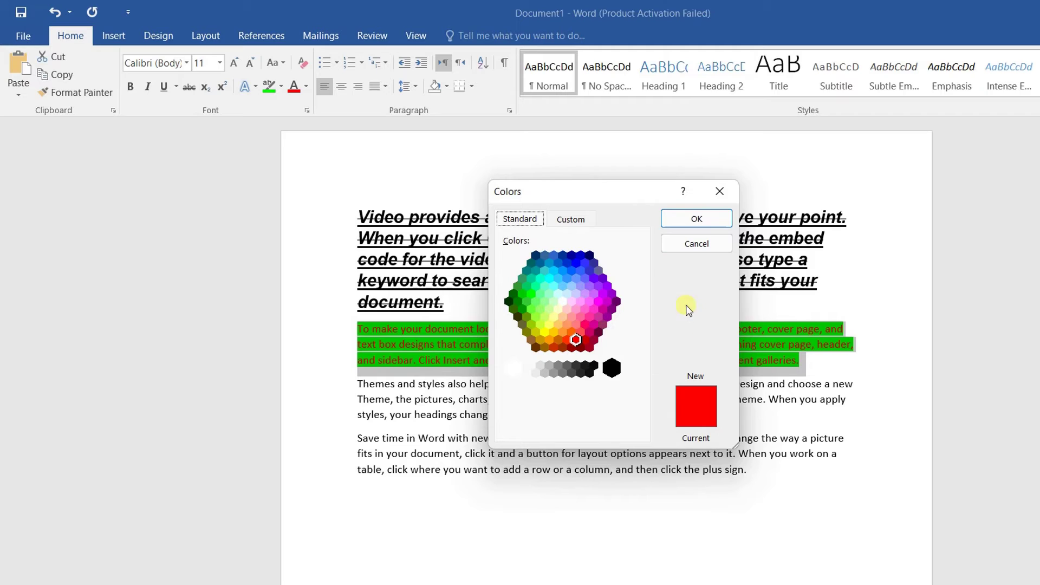
pyautogui.click(575, 220)
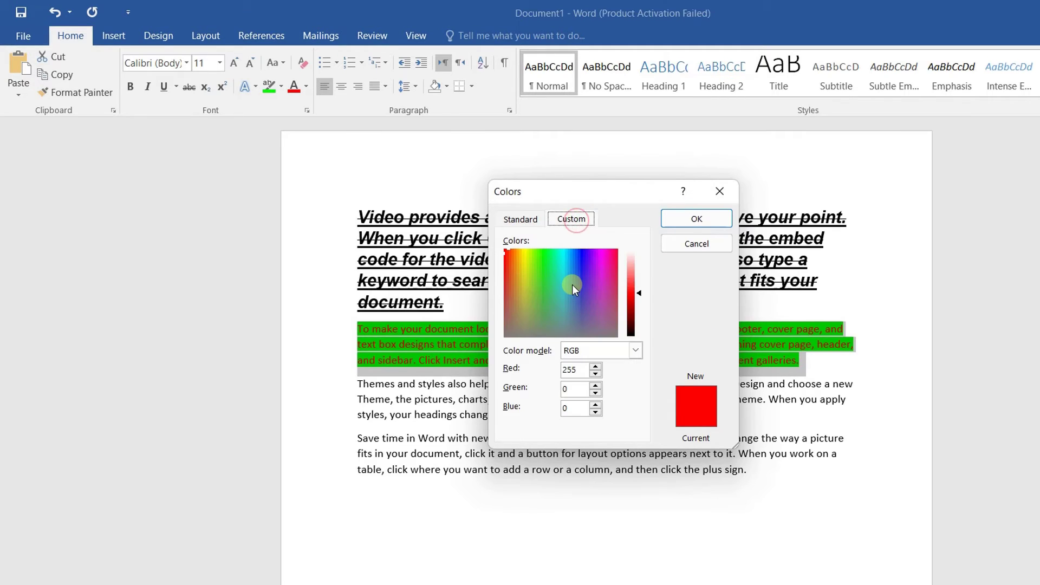
pyautogui.click(572, 284)
pyautogui.click(608, 325)
pyautogui.click(560, 268)
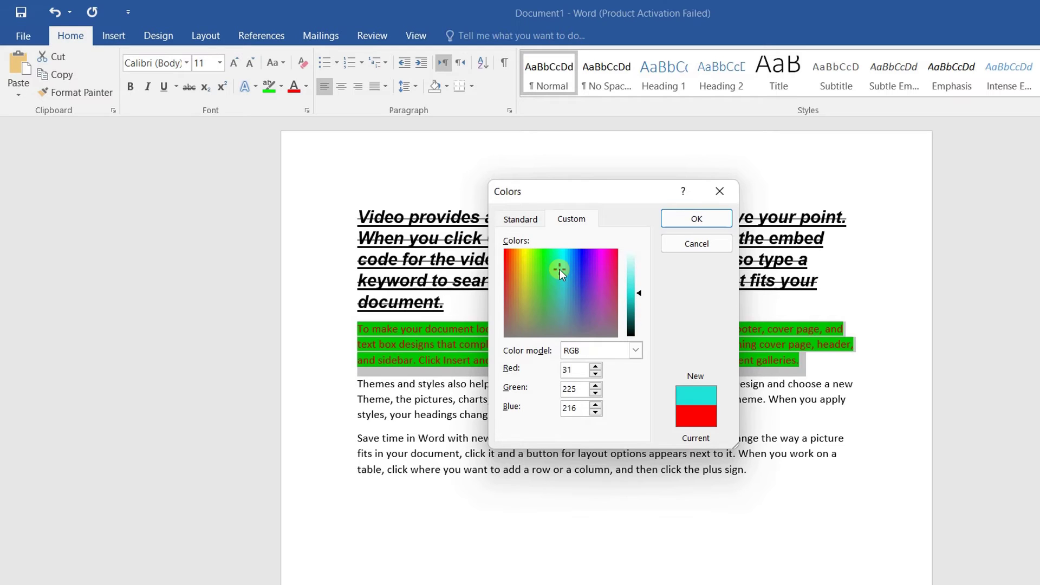
pyautogui.click(560, 292)
pyautogui.click(564, 318)
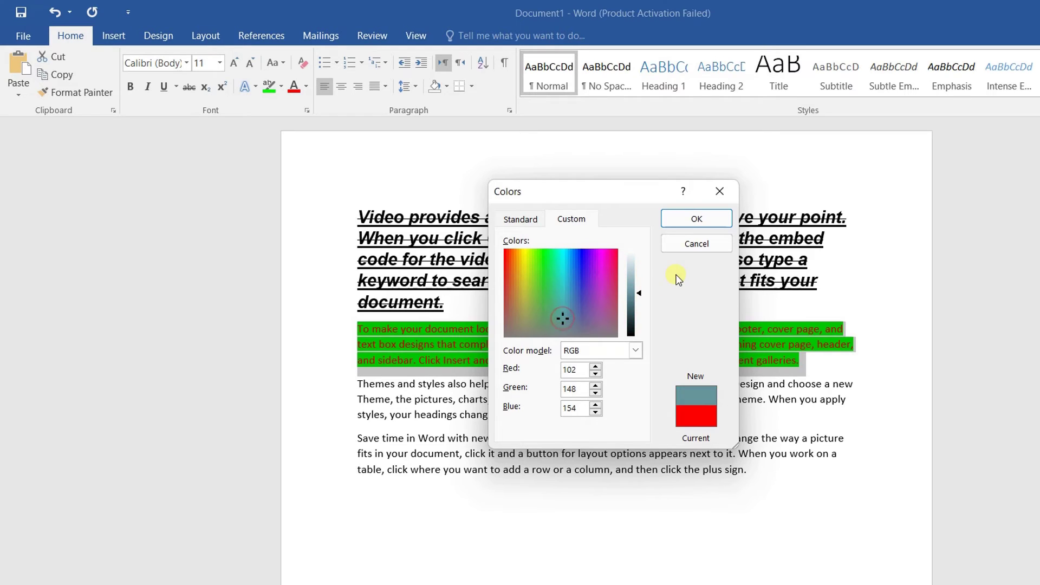
pyautogui.click(697, 243)
pyautogui.click(412, 458)
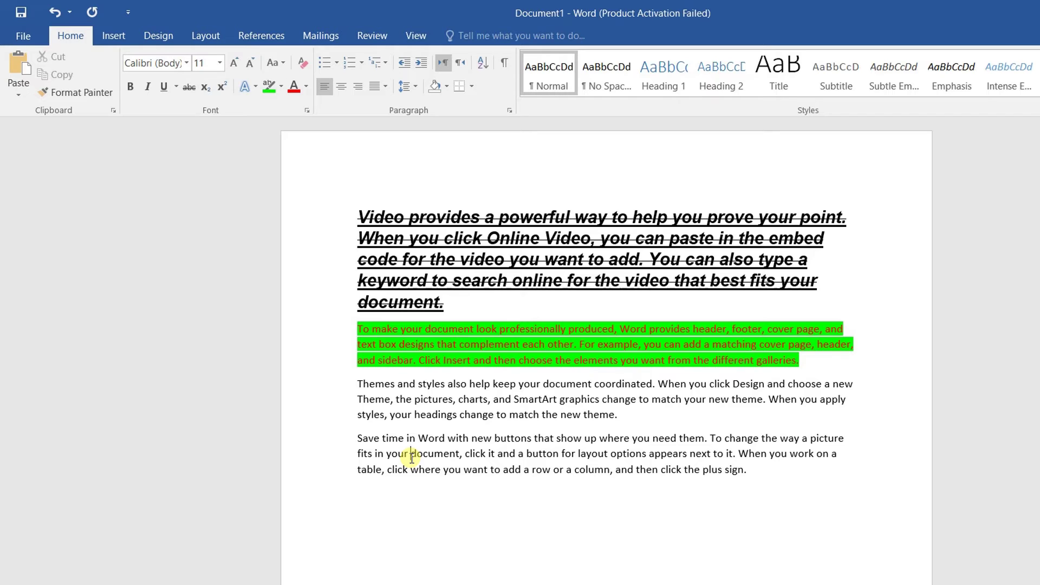
# Apply a shadow text effect to the third paragraph, beginning with "Themes and styles"
pyautogui.moveTo(356, 384); pyautogui.dragTo(658, 409)
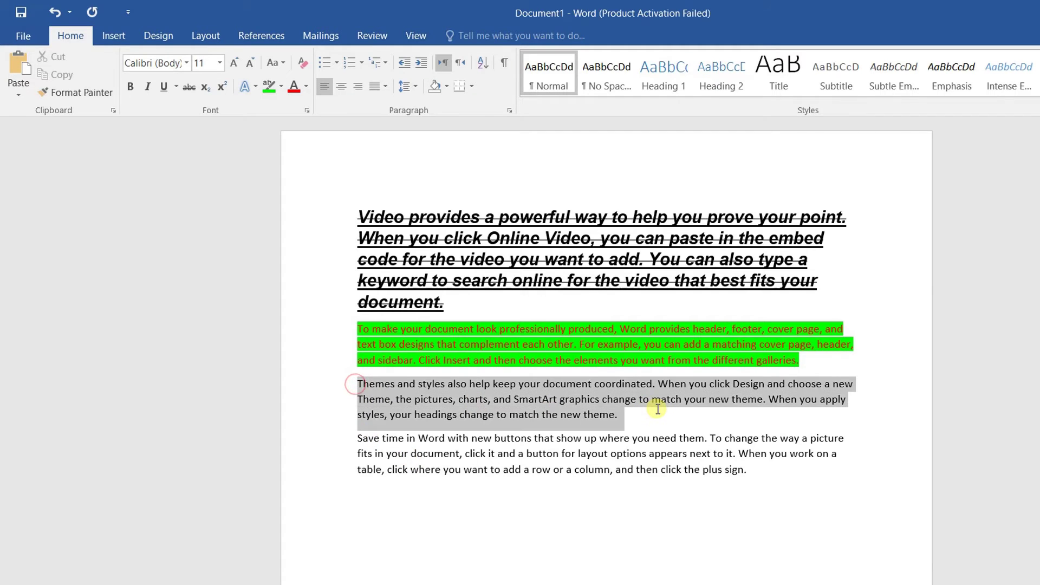
pyautogui.click(255, 86)
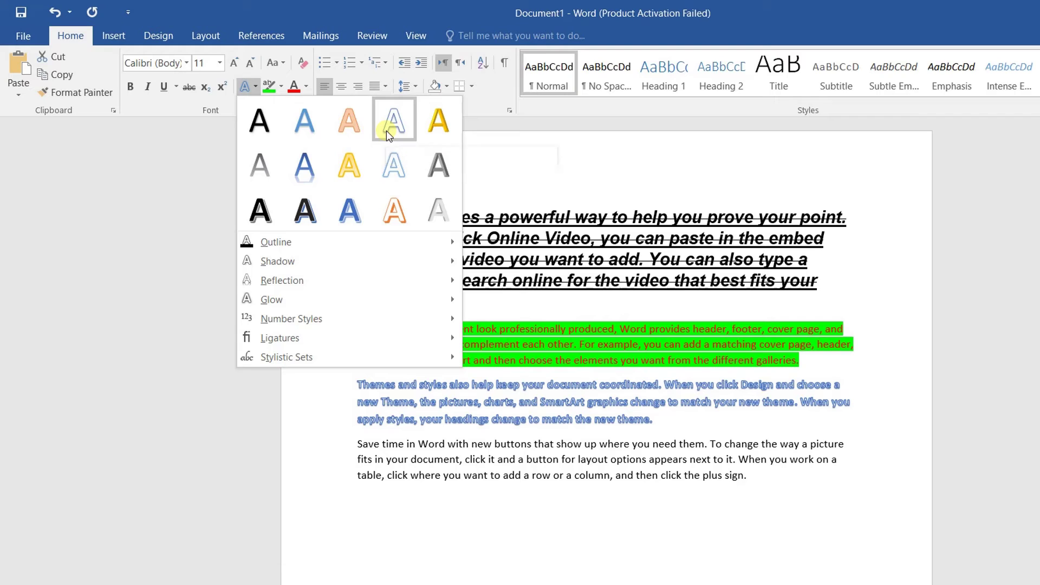
pyautogui.moveTo(376, 251)
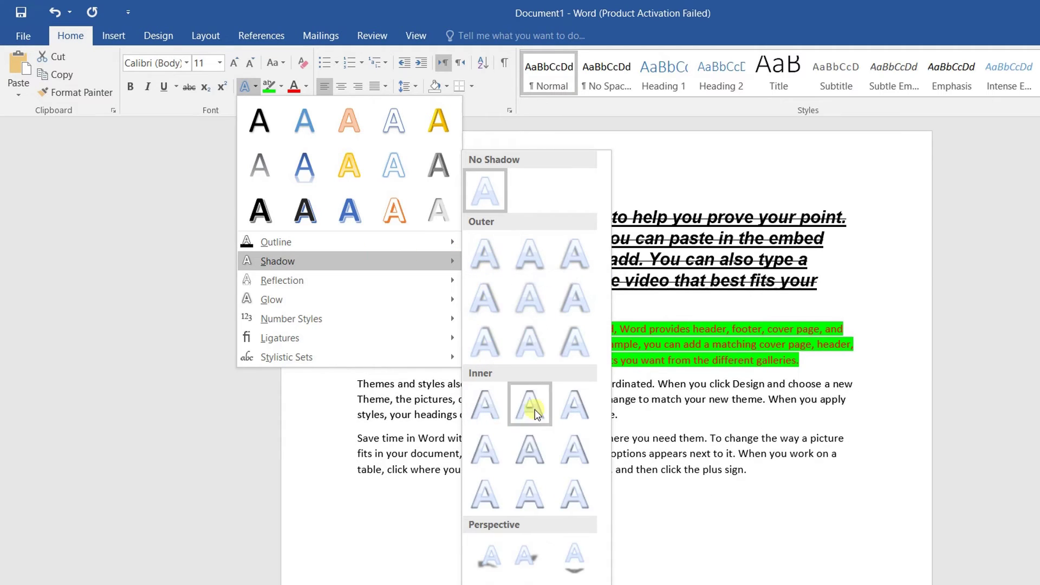
pyautogui.click(526, 351)
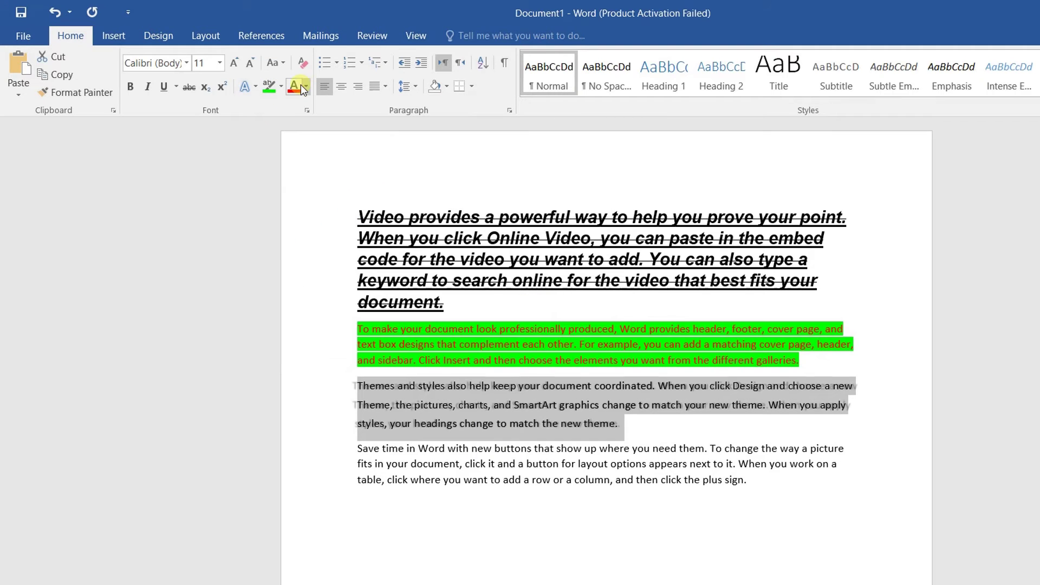
# Add a reflection variation and an orange glow to the third paragraph
pyautogui.click(254, 86)
pyautogui.moveTo(271, 299)
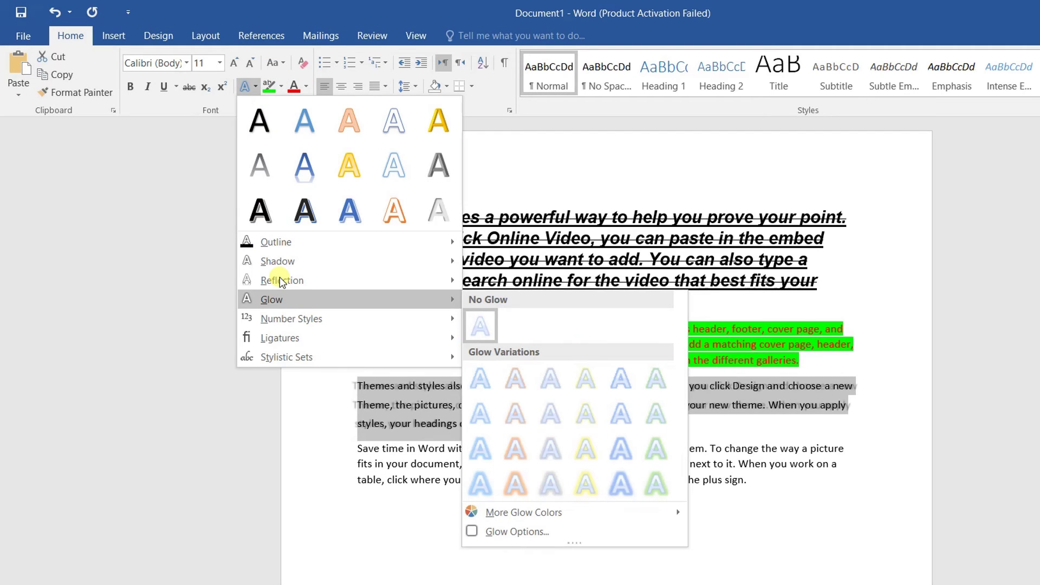
pyautogui.moveTo(395, 280)
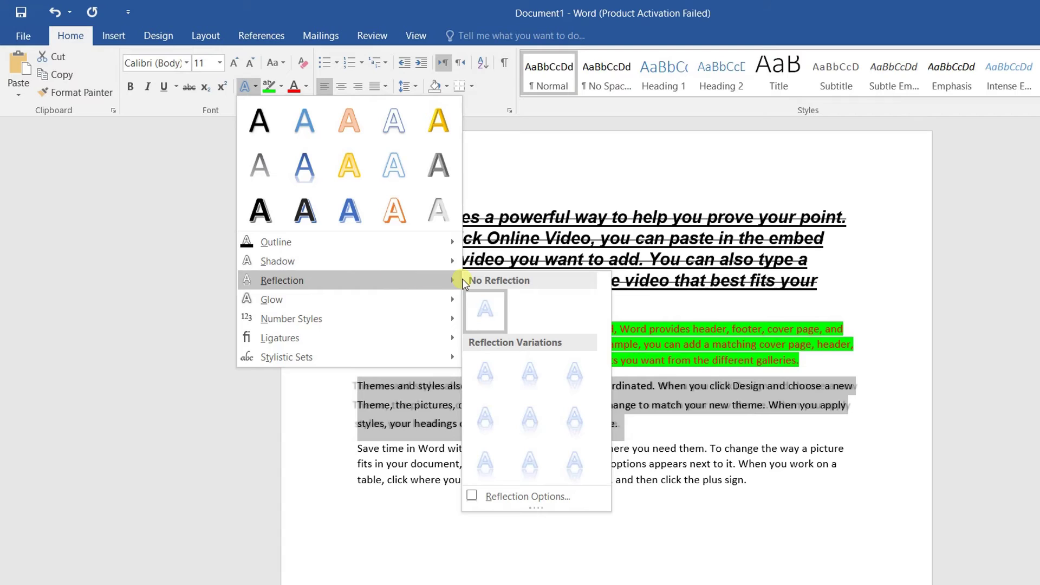
pyautogui.click(526, 374)
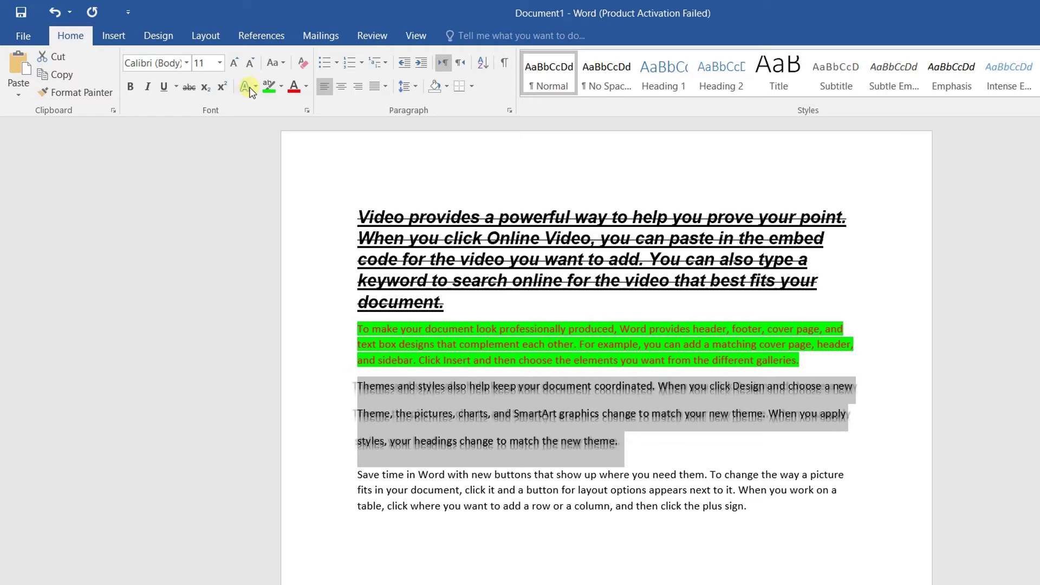
pyautogui.moveTo(357, 481); pyautogui.dragTo(461, 577)
pyautogui.click(461, 580)
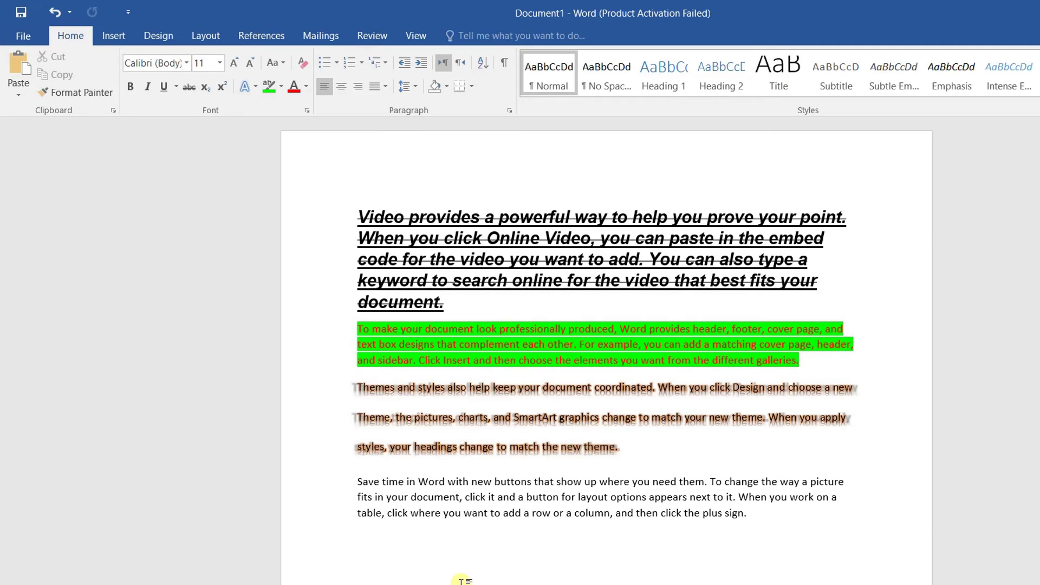
# Select the fourth paragraph, beginning with "Save time in Word", and change its case to UPPERCASE and then to lowercase
pyautogui.moveTo(365, 489); pyautogui.dragTo(734, 547)
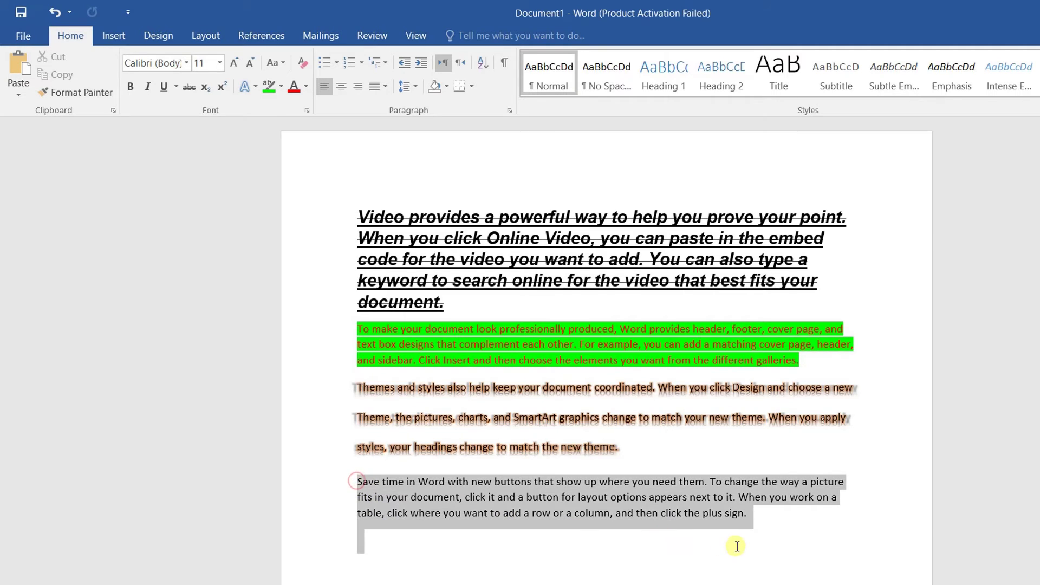
pyautogui.click(279, 64)
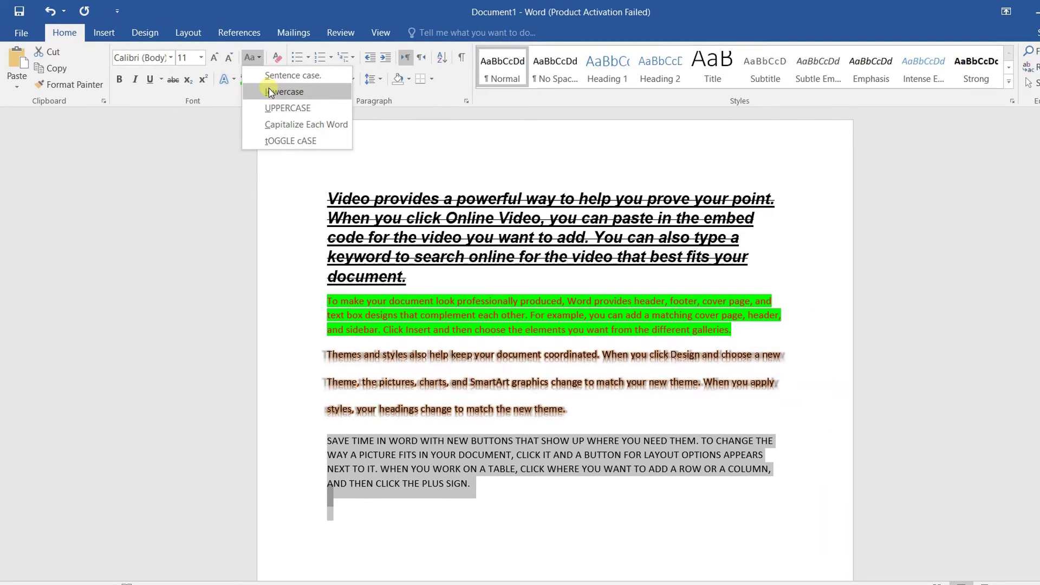
pyautogui.click(269, 93)
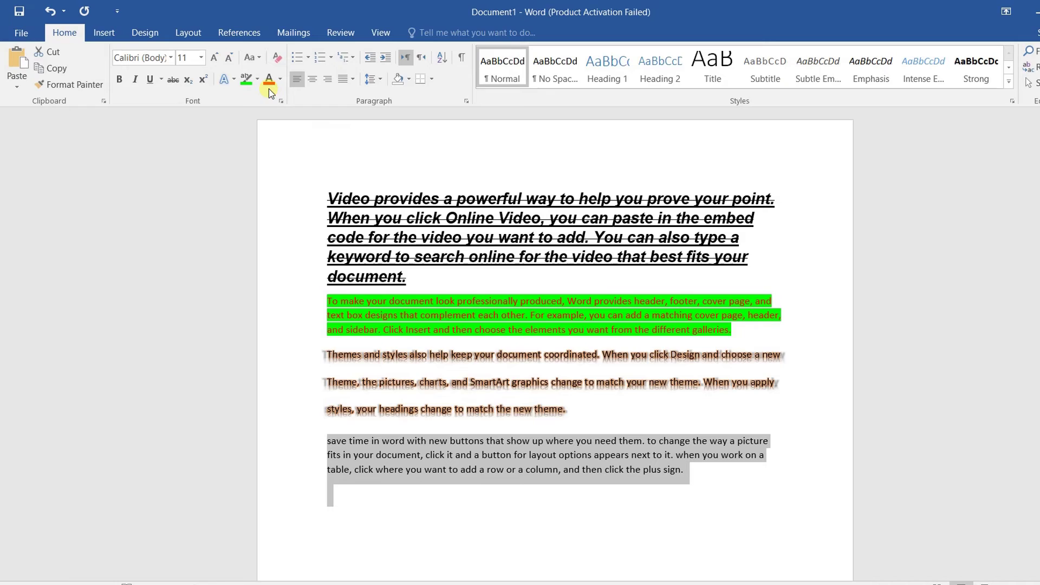
# Change the case of the fourth paragraph to Capitalize Each Word, followed by tOGGLE cASE
pyautogui.click(252, 57)
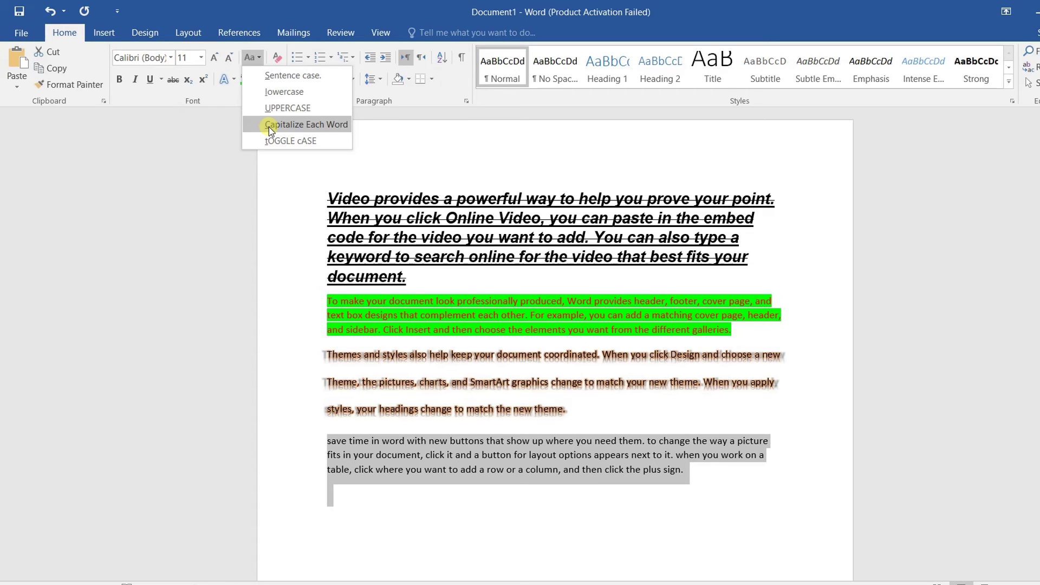
pyautogui.click(269, 124)
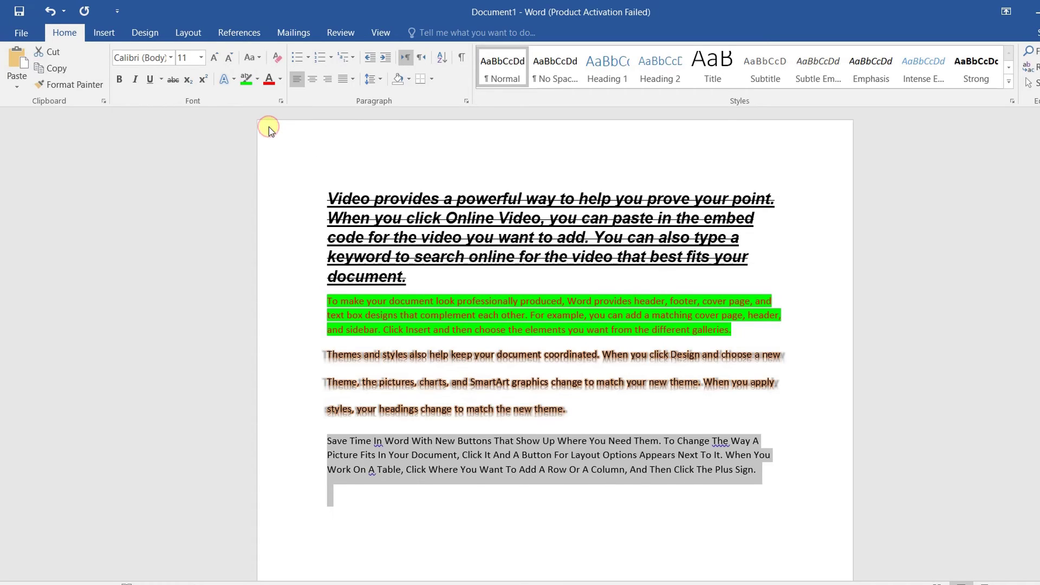
pyautogui.click(255, 58)
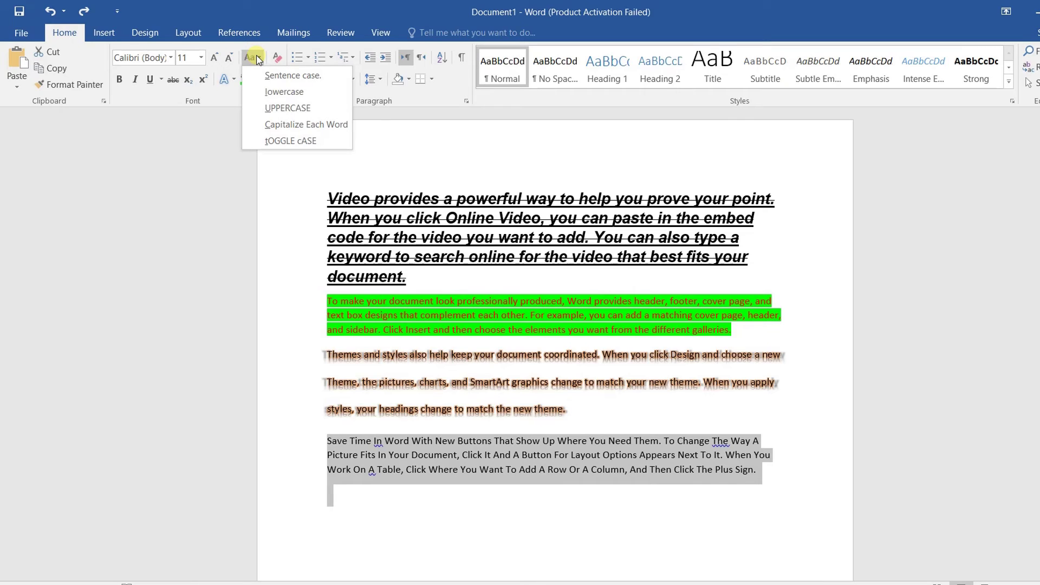
pyautogui.click(280, 143)
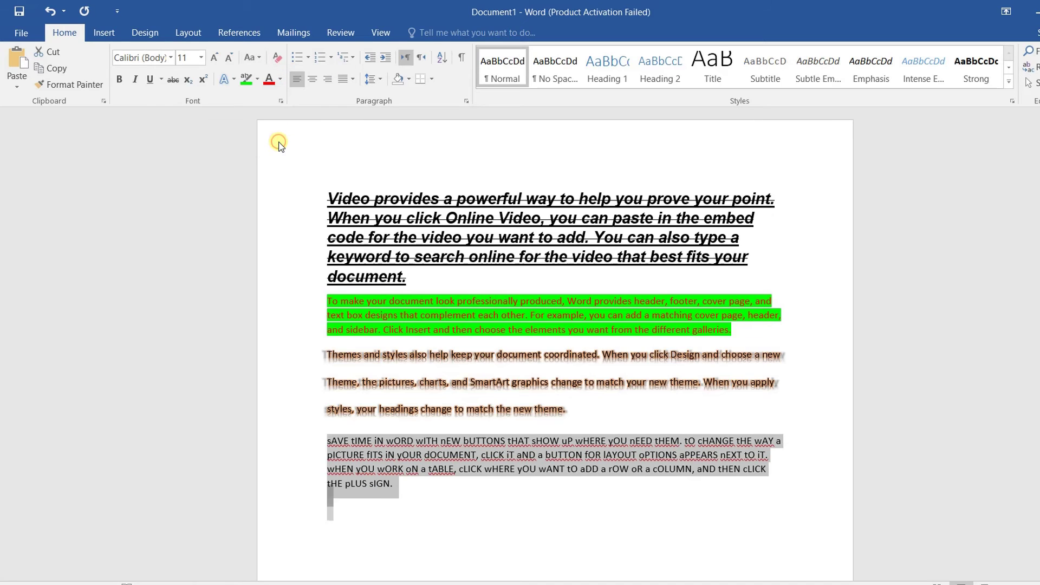
# Convert the selected fourth paragraph to Sentence case
pyautogui.click(252, 57)
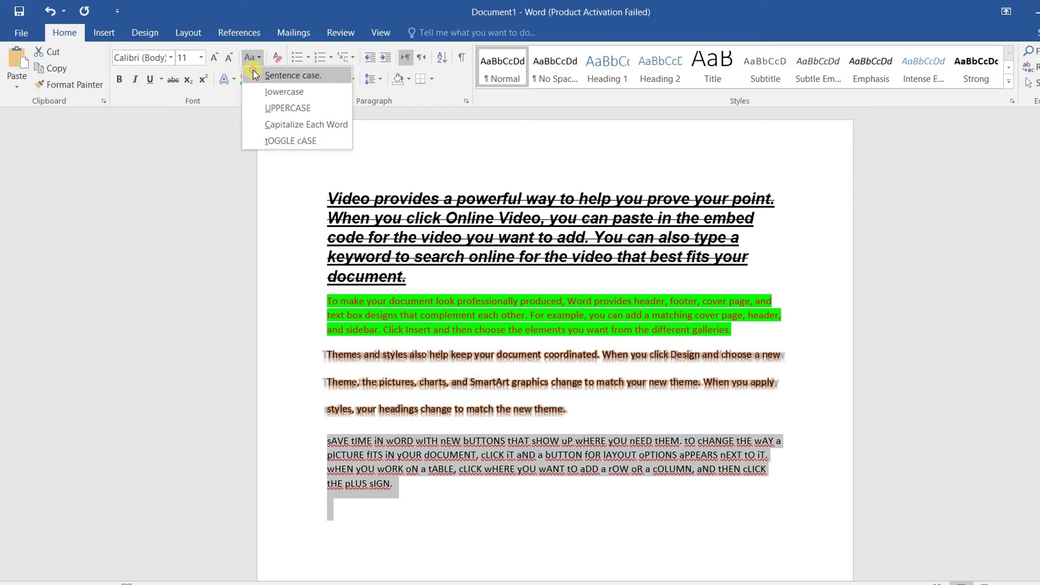
pyautogui.click(254, 74)
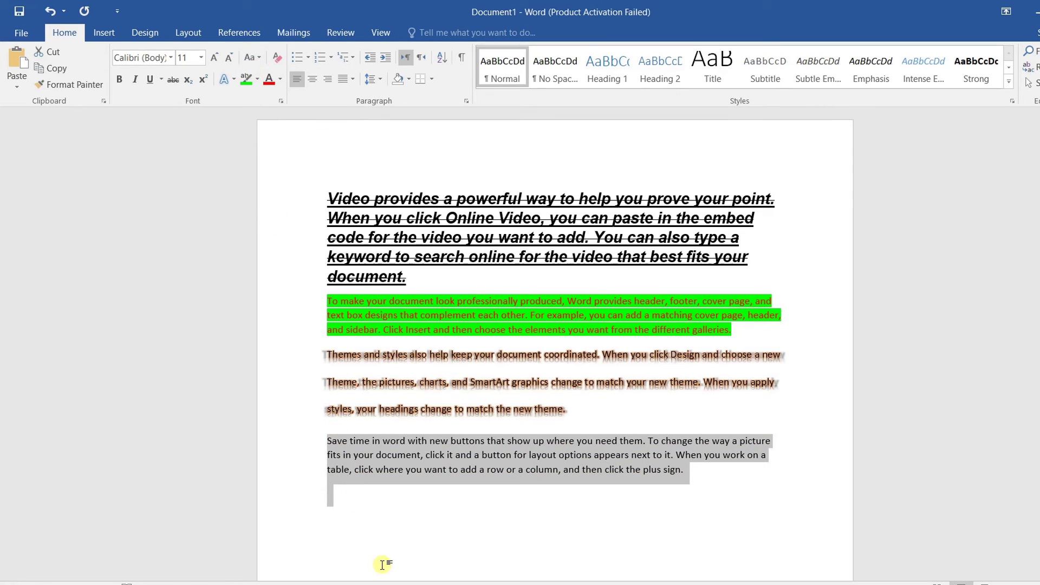
# Enter "H2O" on the empty line below the fourth paragraph and format the 2 as subscript
pyautogui.click(413, 527)
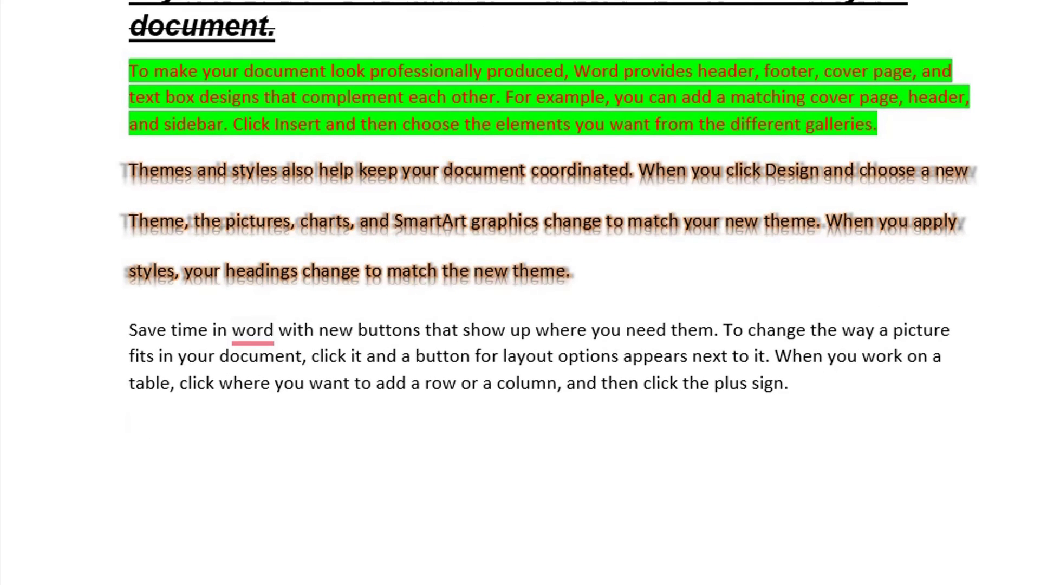
pyautogui.write('H2O')
pyautogui.moveTo(147, 423); pyautogui.dragTo(141, 423)
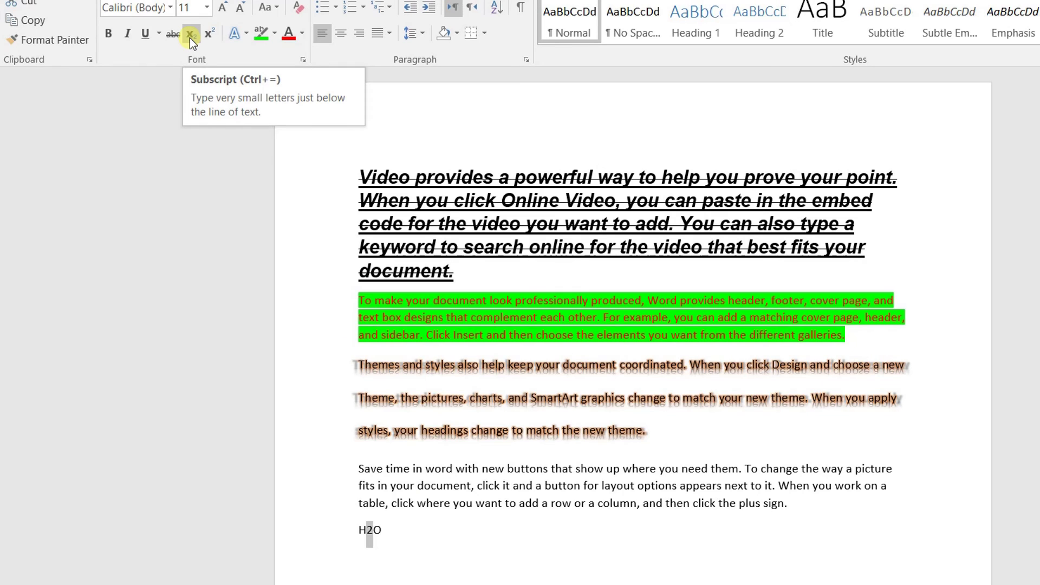
pyautogui.click(190, 37)
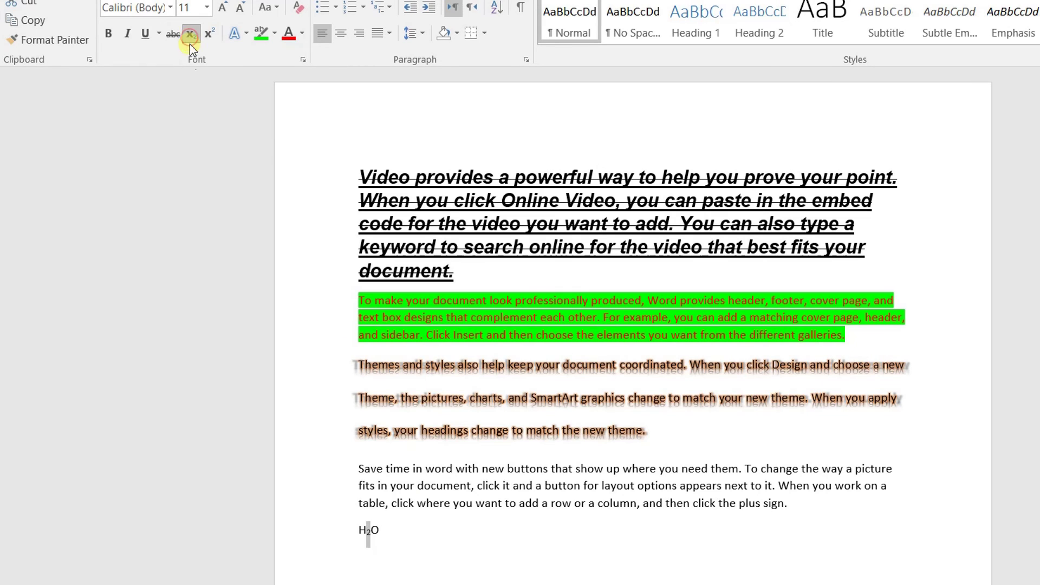
# Add "1st" after the H2O formula, separated by a space, and format the letters "st" as superscript
pyautogui.click(456, 540)
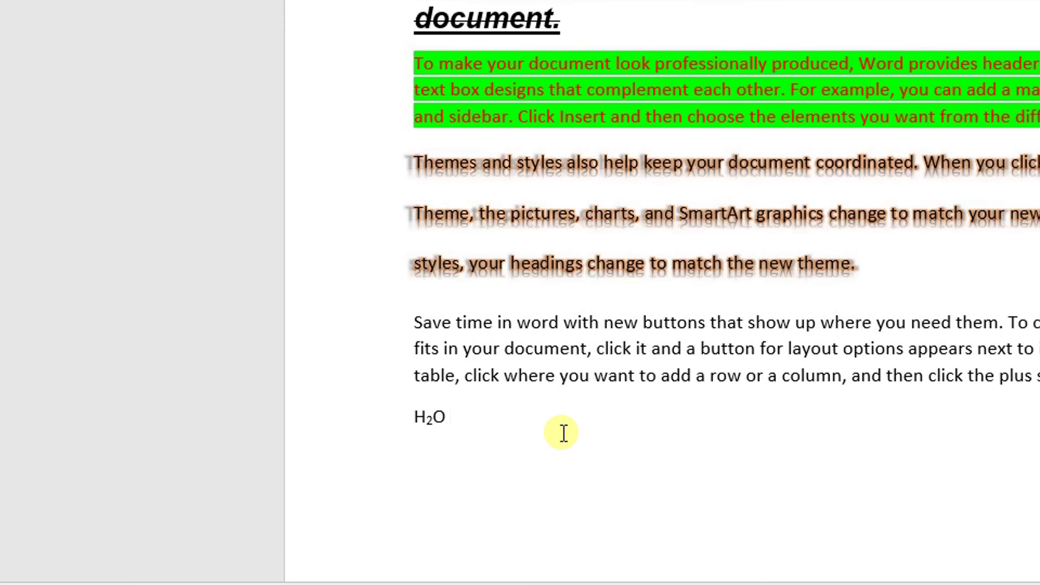
pyautogui.write('1st')
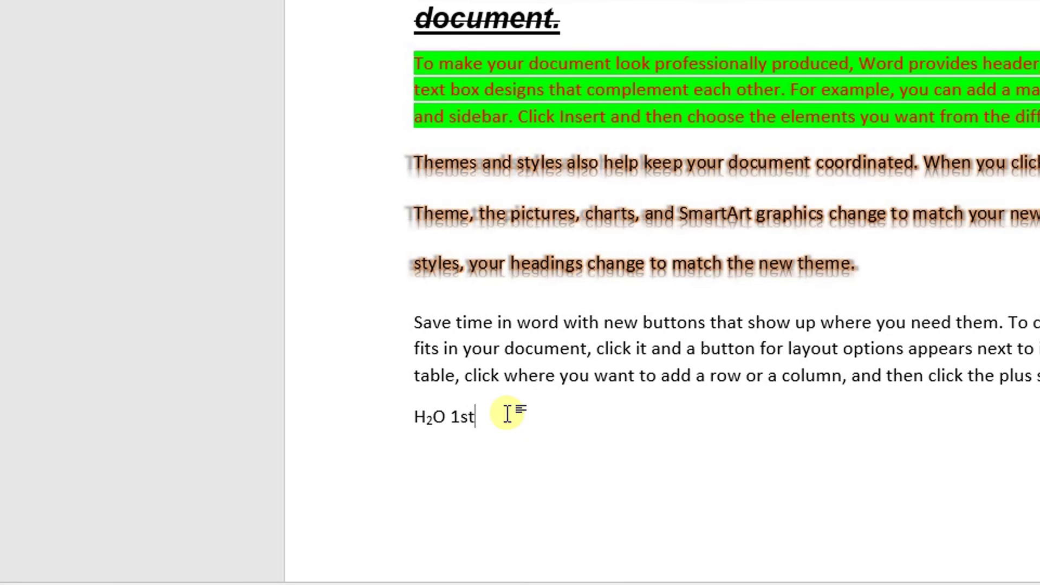
pyautogui.moveTo(459, 415); pyautogui.dragTo(470, 417)
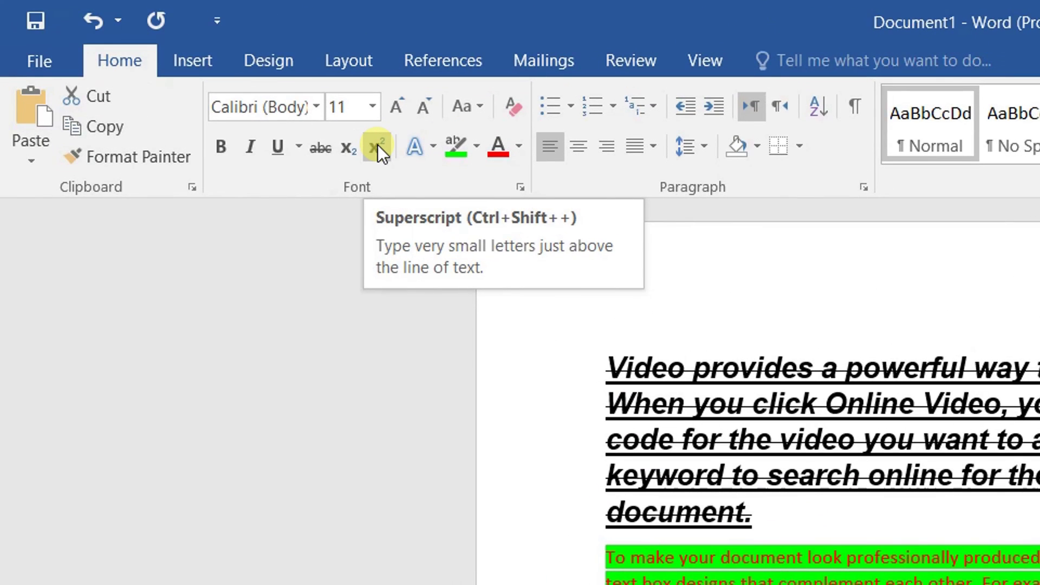
pyautogui.click(378, 144)
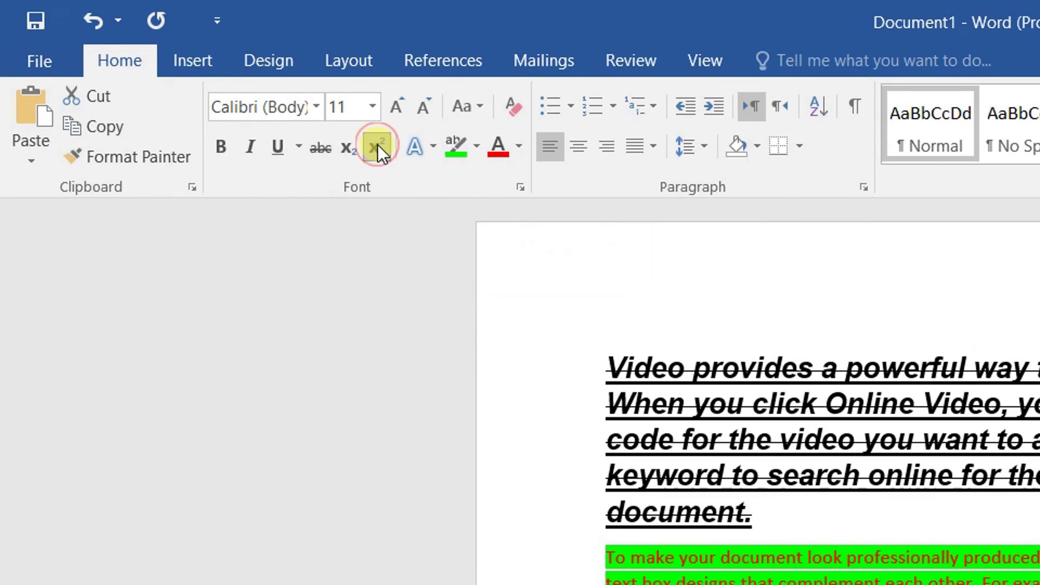